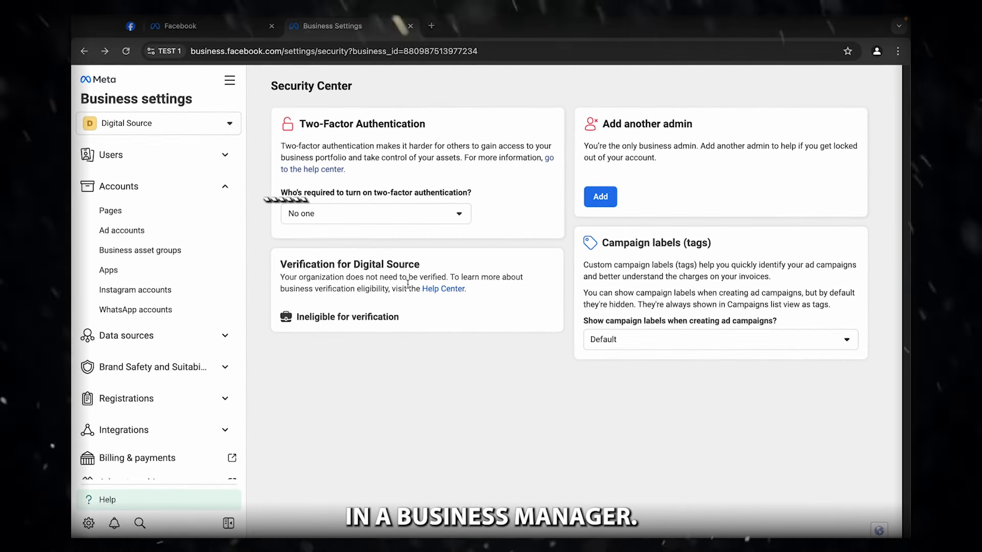
Launch Commerce Manager from the All tools list and start the Create your shop wizard.
{"action": "left_click", "coordinate": [229, 87]}
{"action": "scroll", "coordinate": [419, 284], "scroll_direction": "down", "scroll_amount": 3}
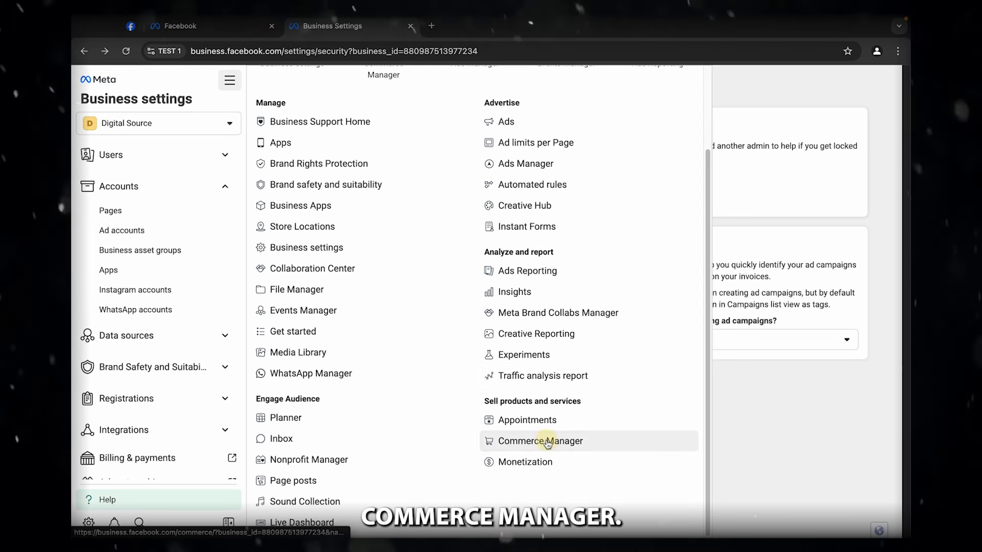
{"action": "left_click", "coordinate": [547, 444]}
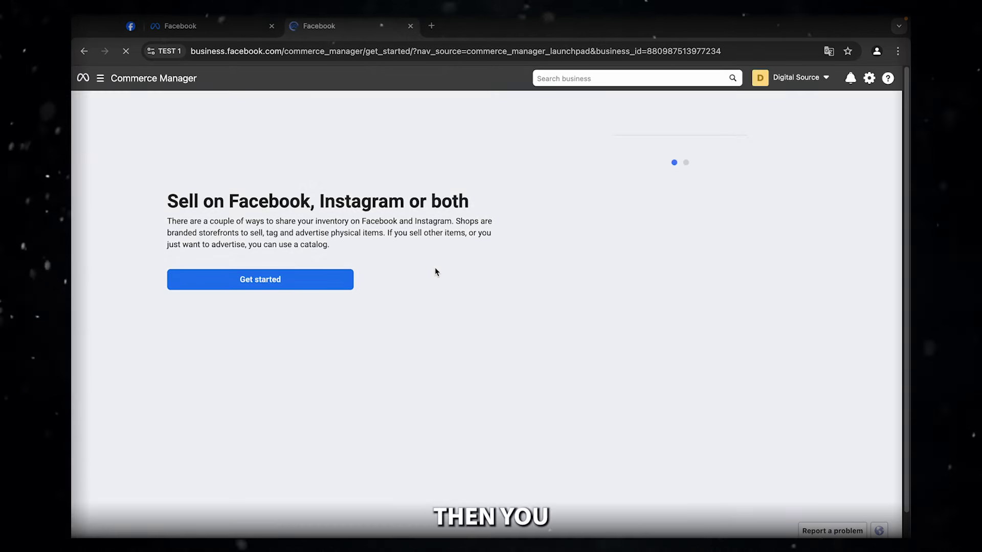
{"action": "left_click", "coordinate": [264, 282]}
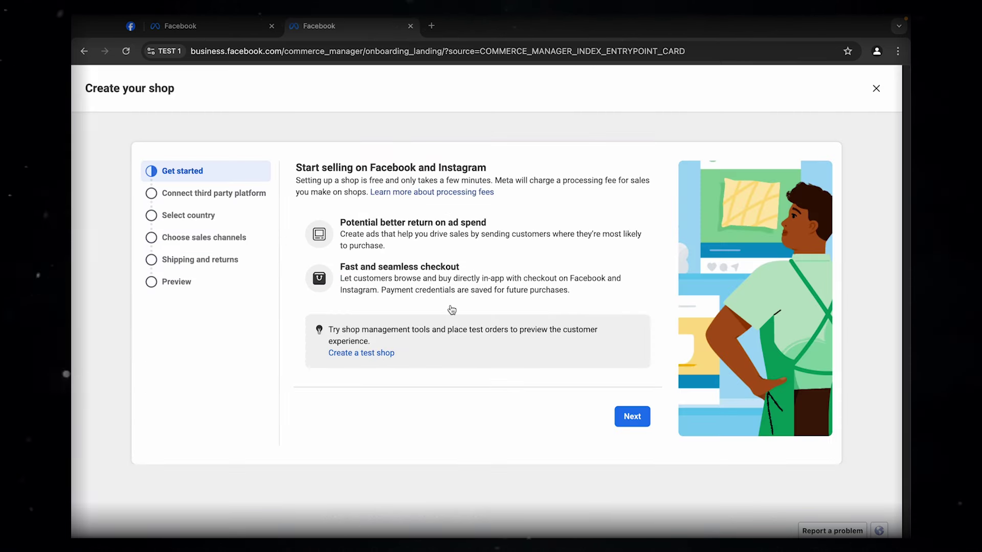
Skip the intro, choose no partner platform, and set the shop country to United States of America.
{"action": "left_click", "coordinate": [632, 416]}
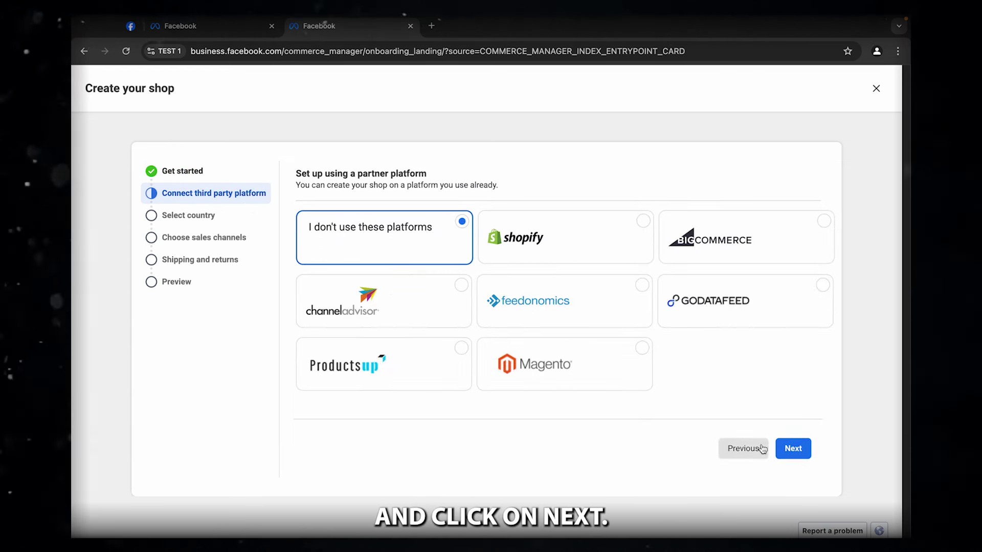
{"action": "left_click", "coordinate": [793, 449]}
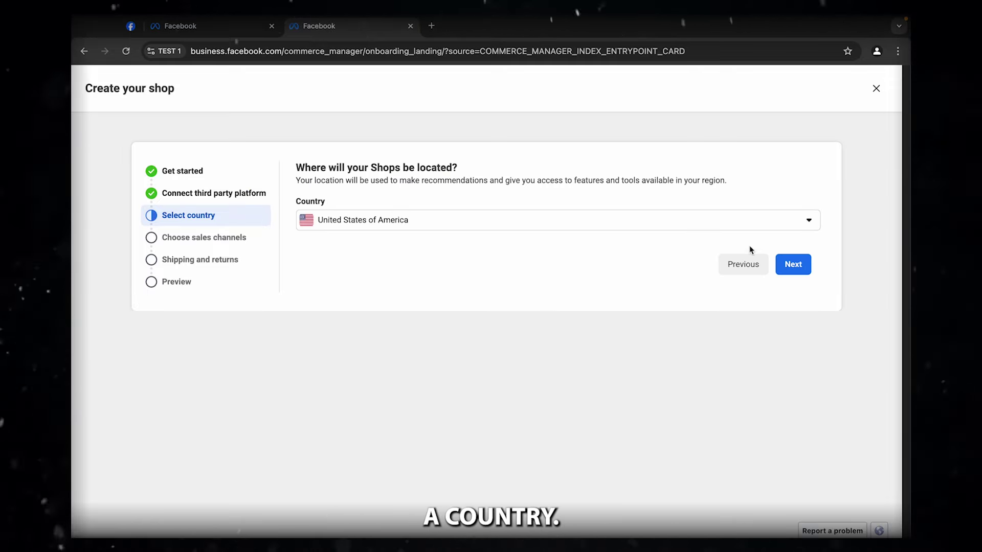
{"action": "left_click", "coordinate": [756, 222]}
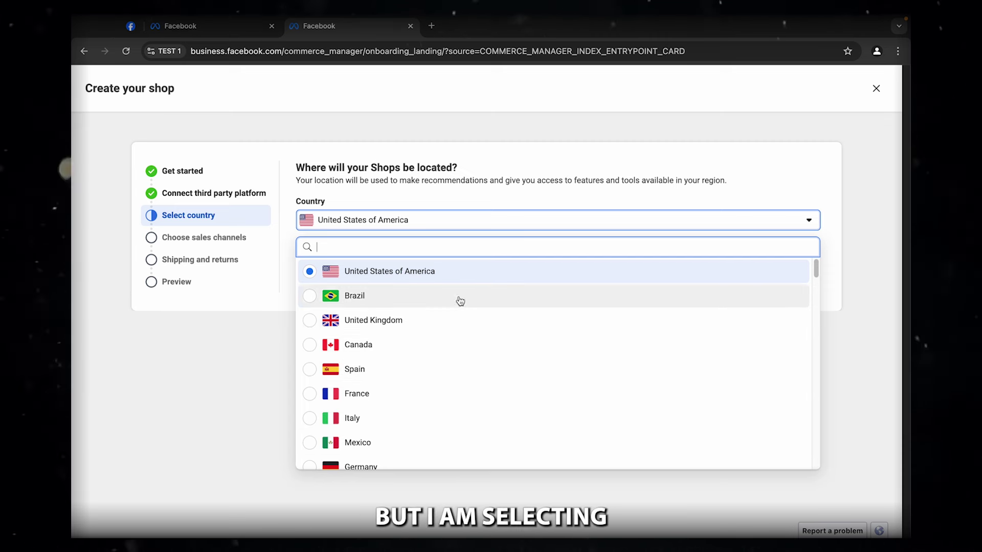
{"action": "left_click", "coordinate": [453, 272]}
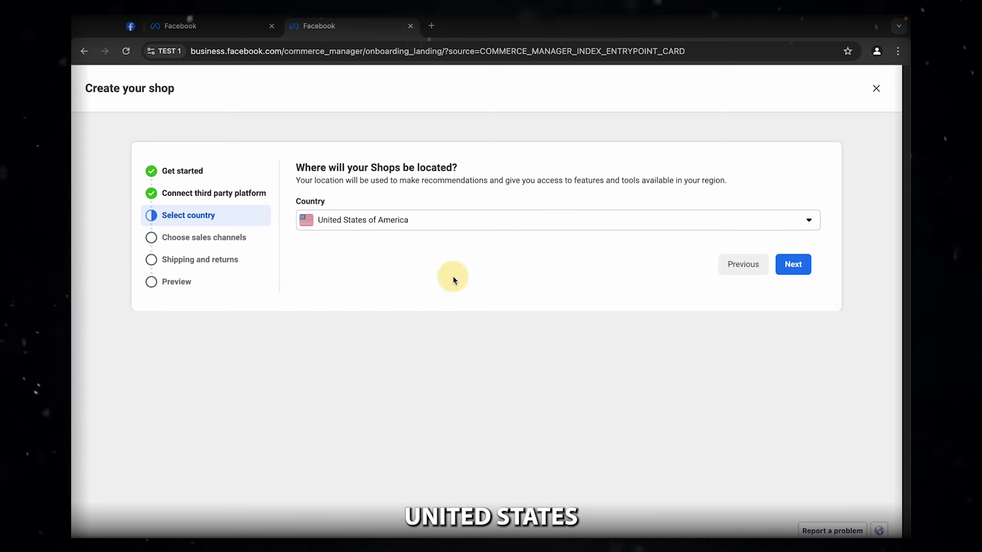
{"action": "left_click", "coordinate": [801, 273]}
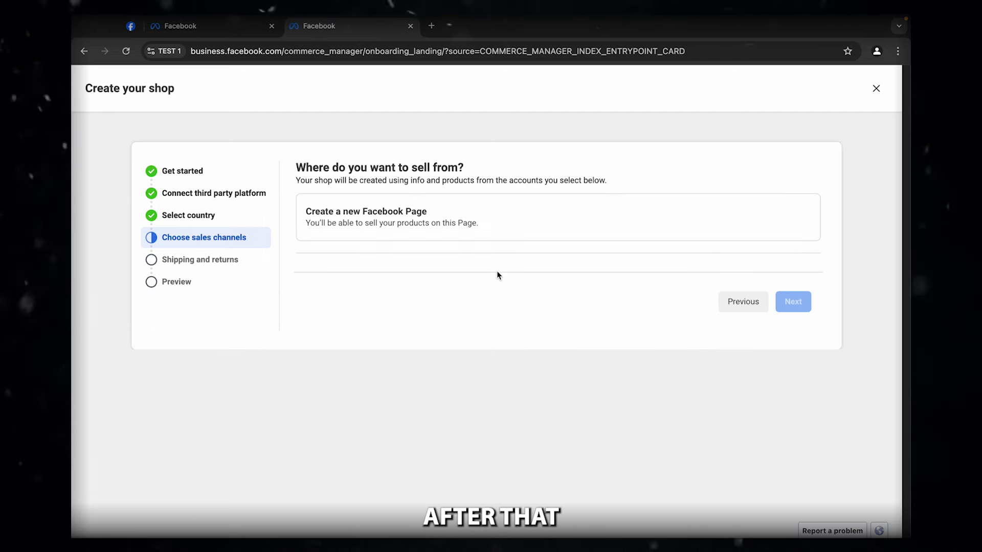
Create the Facebook Page 'Jam' with category Clothing (Brand) and bio 'Hello'.
{"action": "left_click", "coordinate": [446, 218]}
{"action": "left_click", "coordinate": [431, 221]}
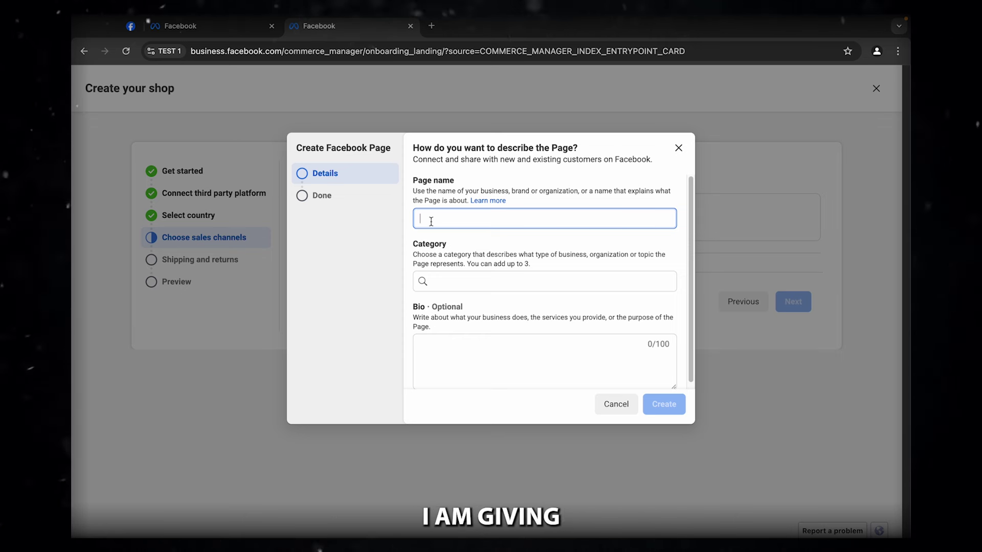
{"action": "type", "text": "James Carlos"}
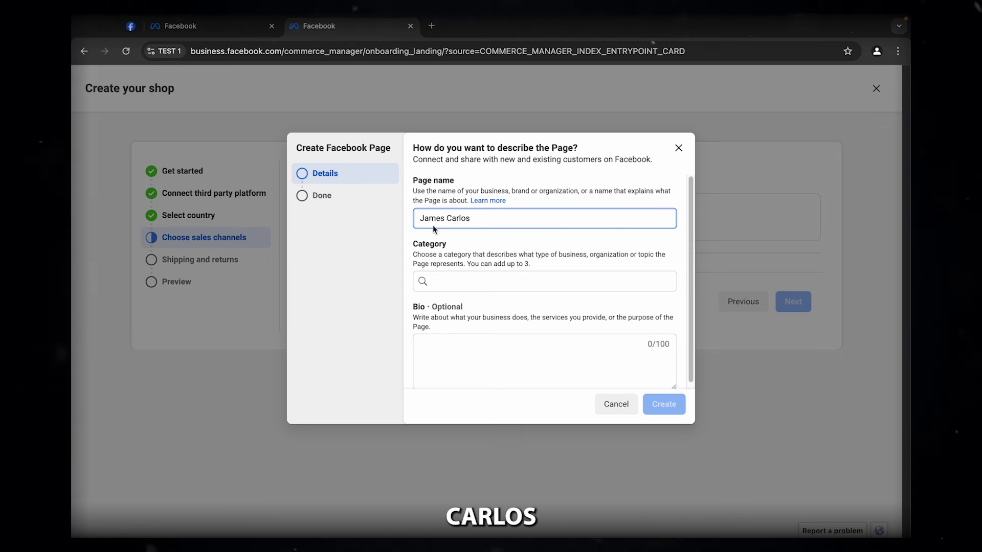
{"action": "left_click", "coordinate": [468, 283]}
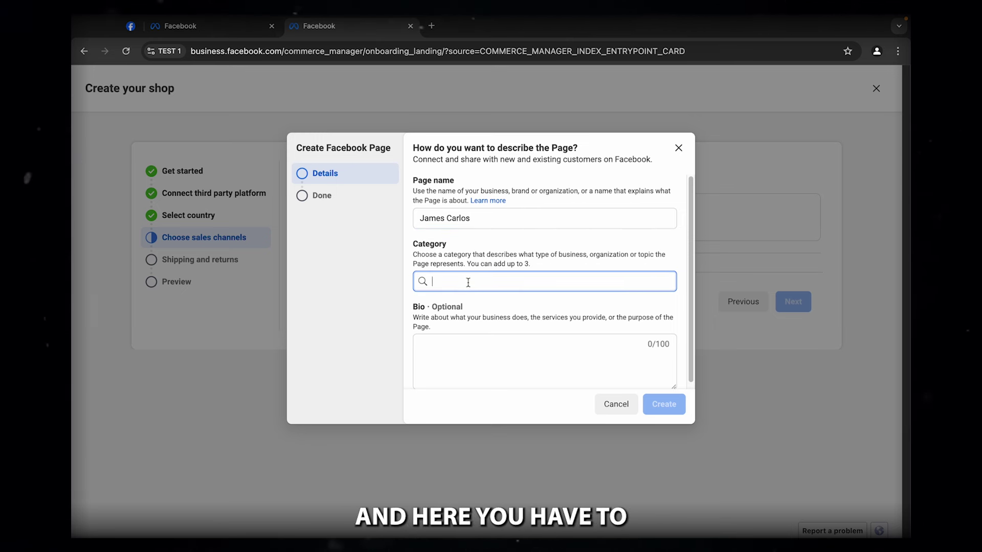
{"action": "type", "text": "Clo"}
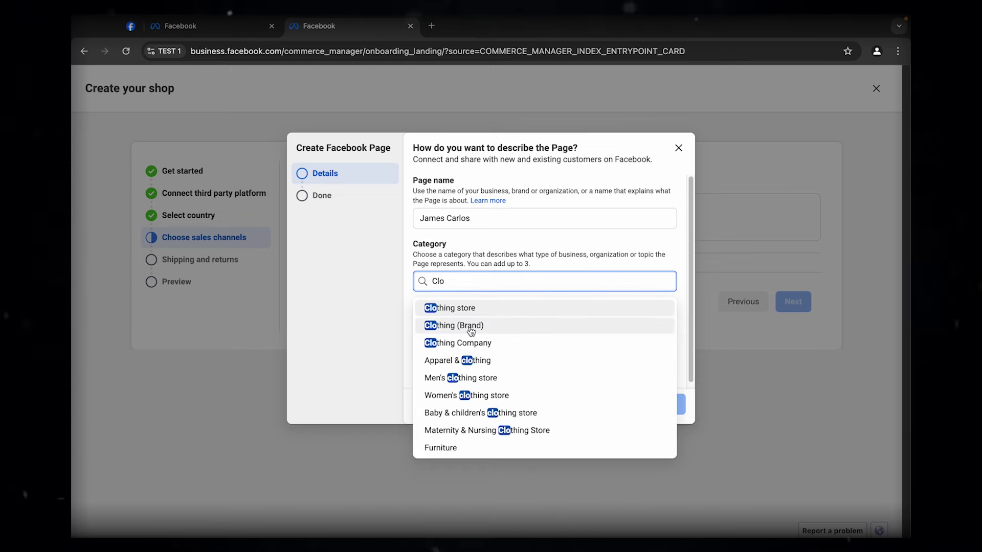
{"action": "left_click", "coordinate": [470, 332]}
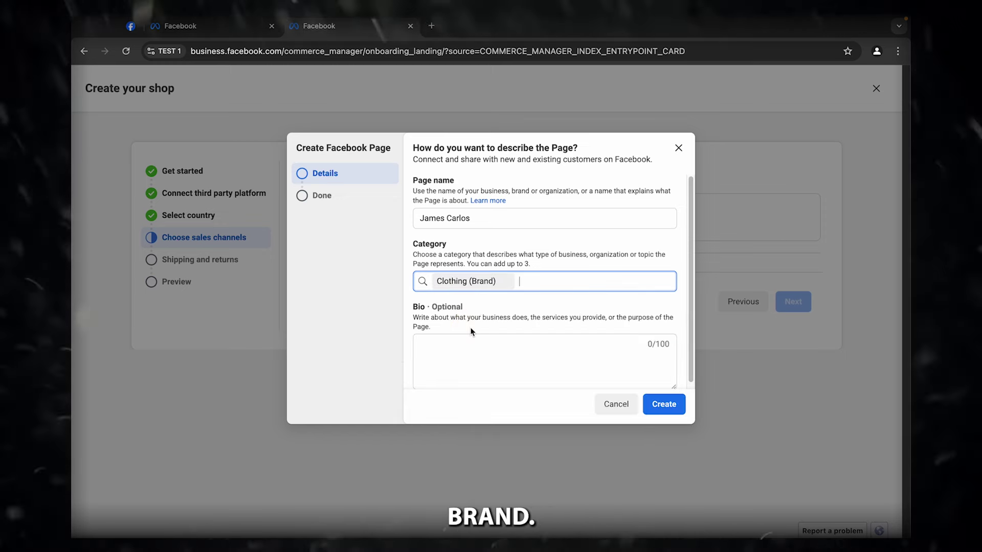
{"action": "left_click", "coordinate": [455, 344]}
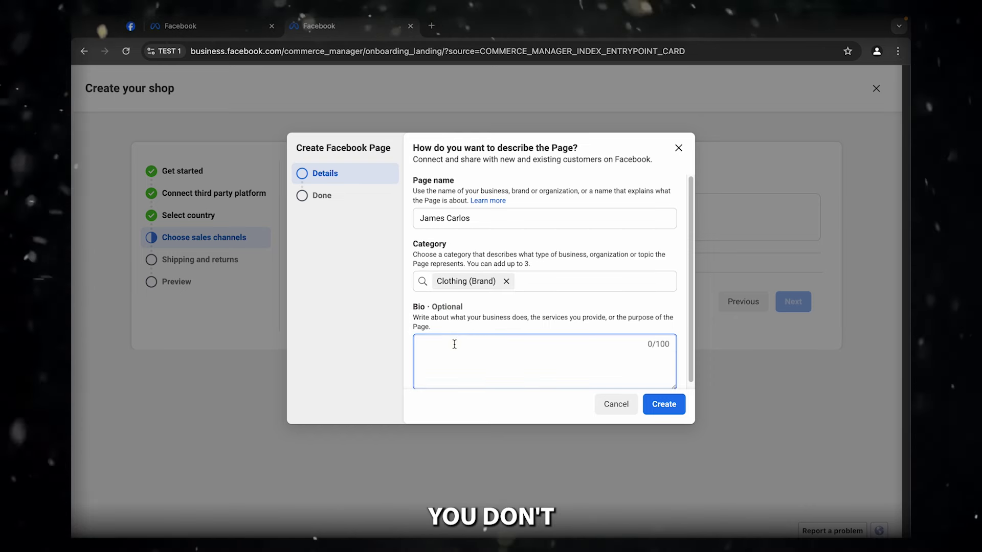
{"action": "type", "text": "Hello"}
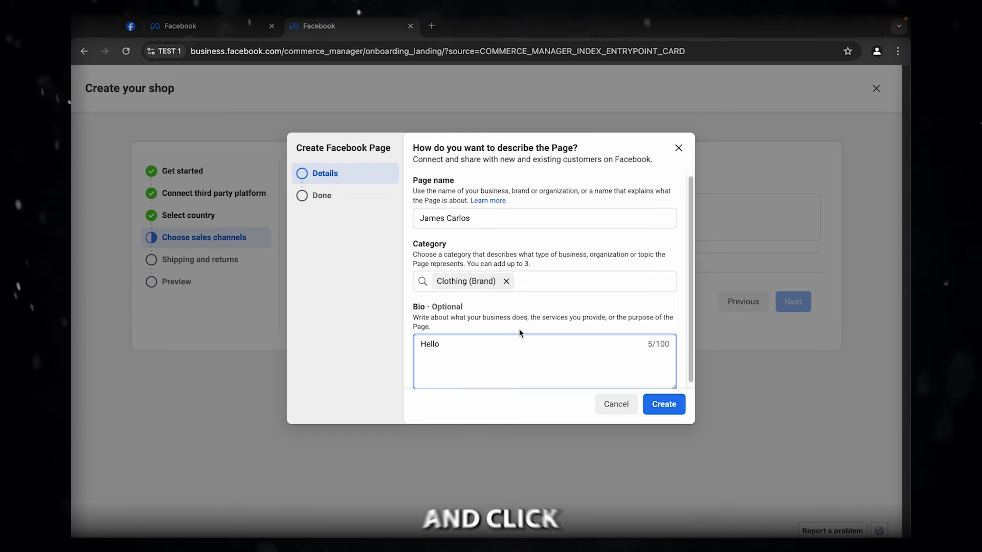
{"action": "left_click", "coordinate": [665, 405]}
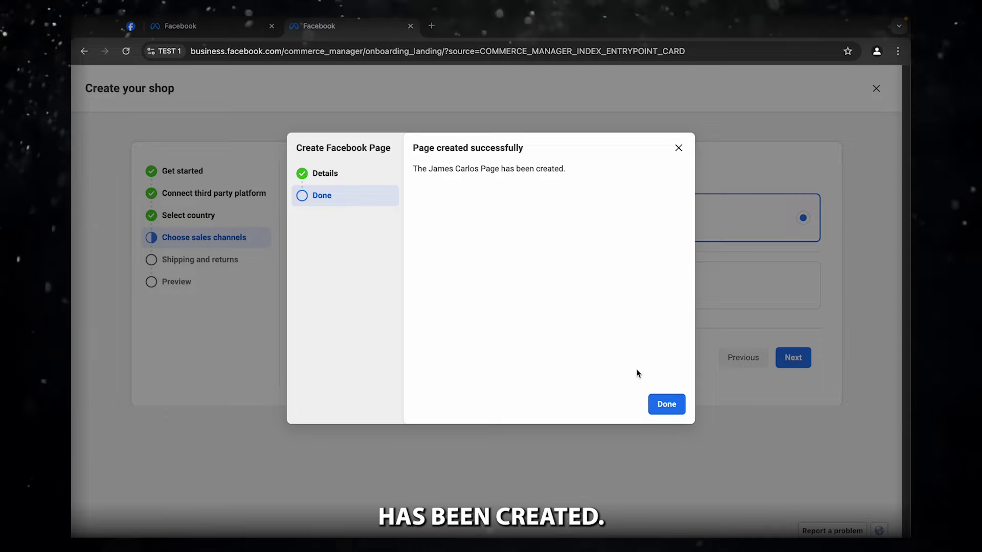
{"action": "left_click", "coordinate": [667, 404]}
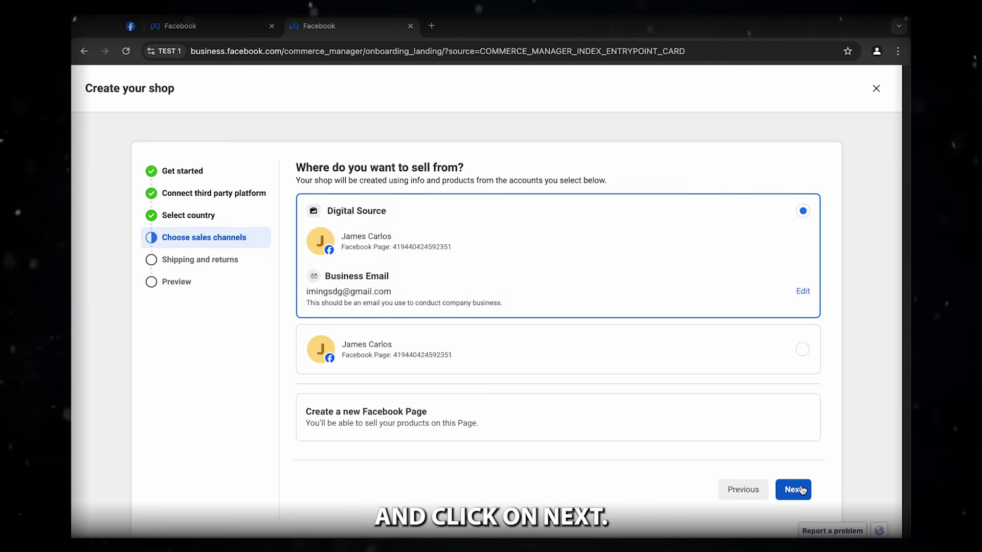
Sell from the new Page and enable free Standard shipping.
{"action": "left_click", "coordinate": [801, 490]}
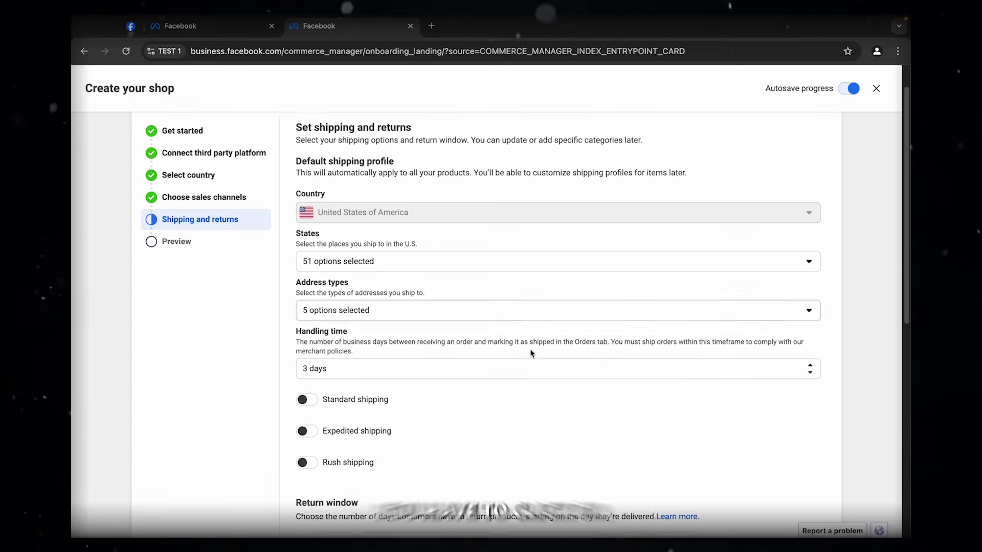
{"action": "scroll", "coordinate": [384, 383], "scroll_direction": "down", "scroll_amount": 1}
{"action": "left_click", "coordinate": [307, 394]}
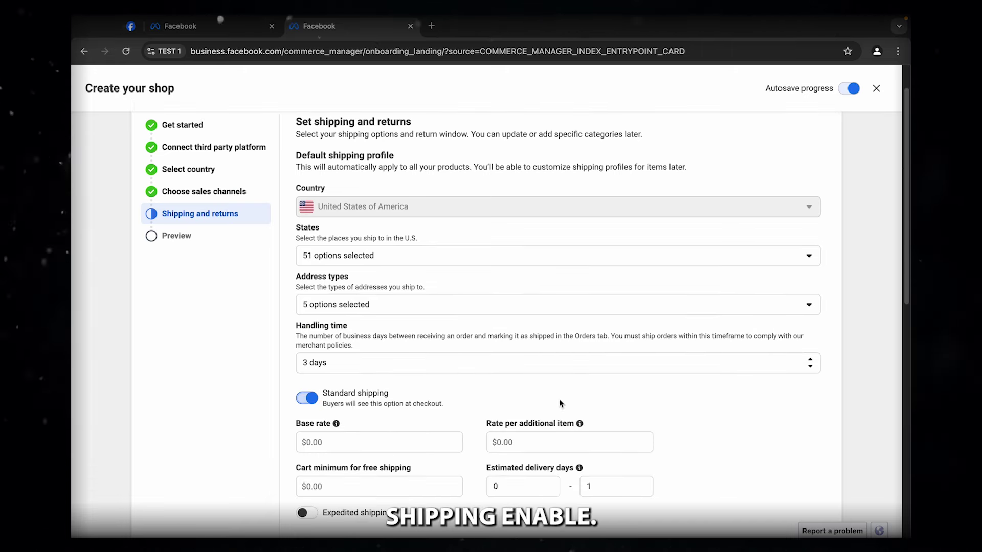
{"action": "scroll", "coordinate": [560, 399], "scroll_direction": "down", "scroll_amount": 10}
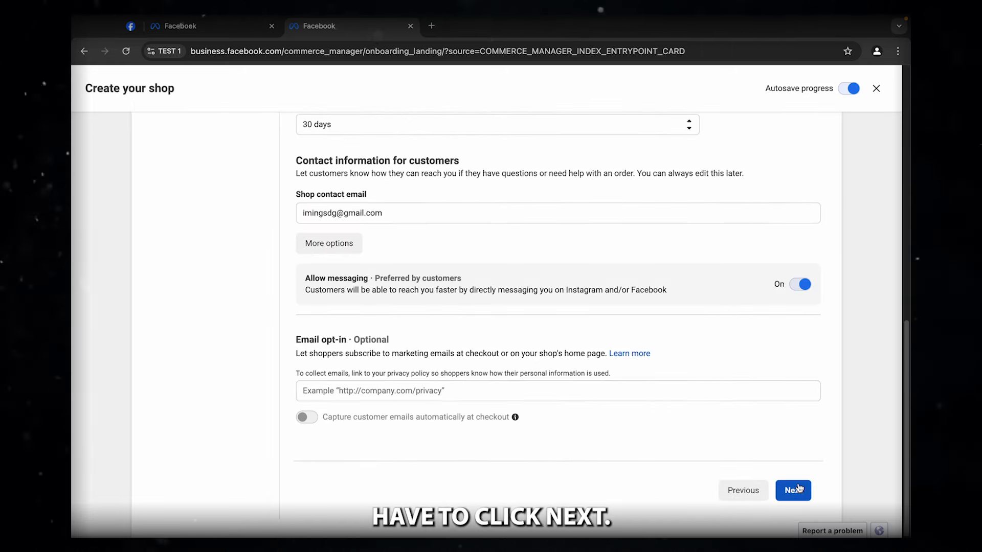
{"action": "left_click", "coordinate": [794, 490]}
Accept the seller agreement and finish the shop setup.
{"action": "scroll", "coordinate": [592, 361], "scroll_direction": "down", "scroll_amount": 4}
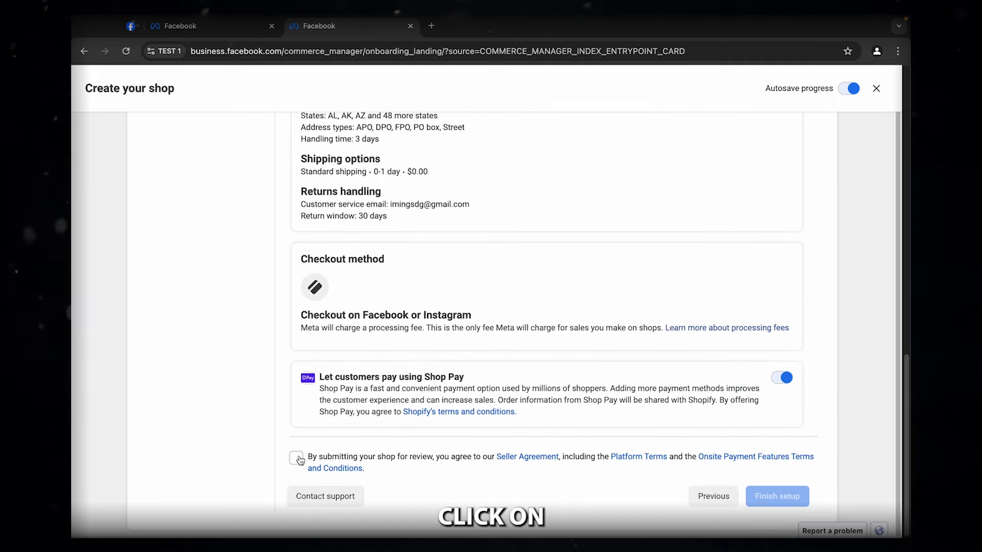
{"action": "left_click", "coordinate": [297, 458]}
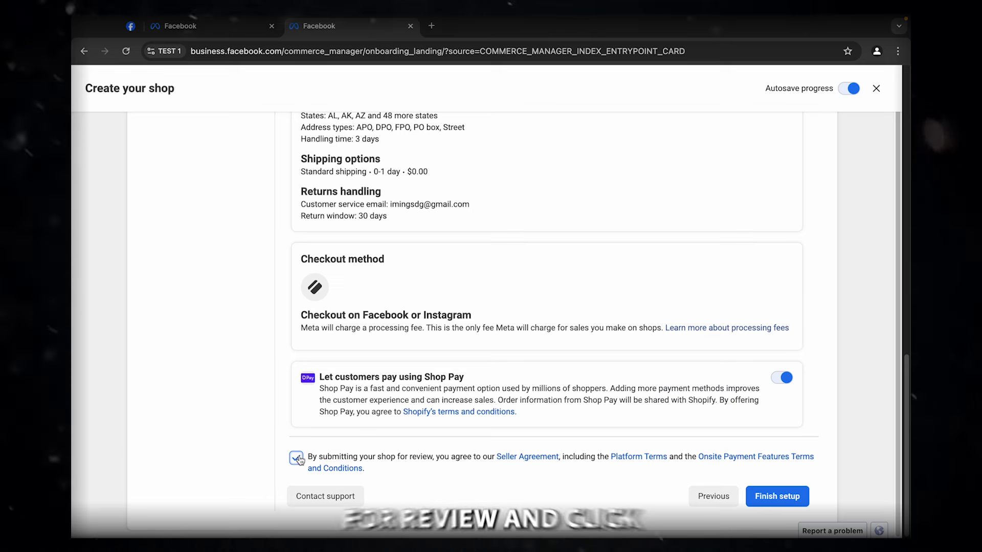
{"action": "left_click", "coordinate": [779, 497]}
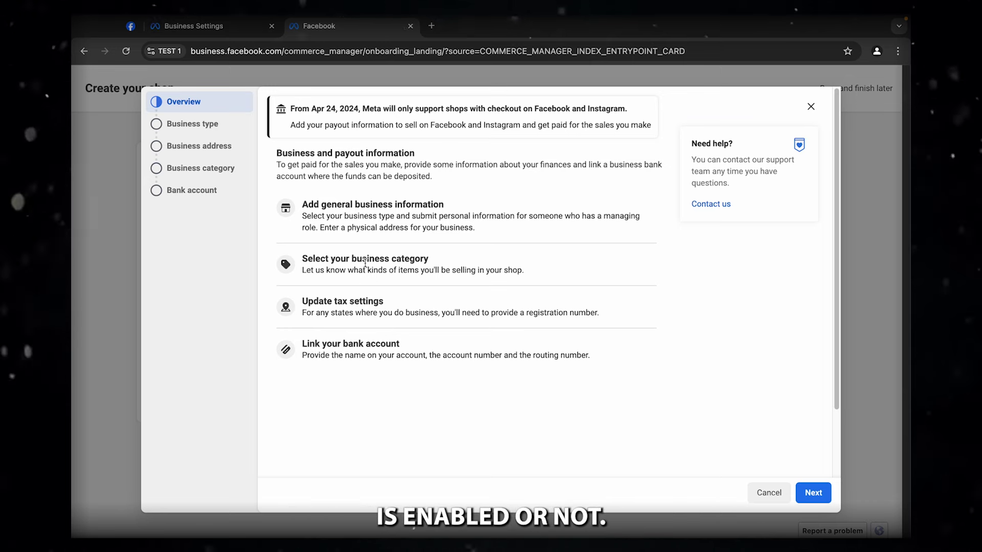
Once the shop has saved, return to the Business Settings tab showing Digital Source's business information.
{"action": "left_click", "coordinate": [223, 27]}
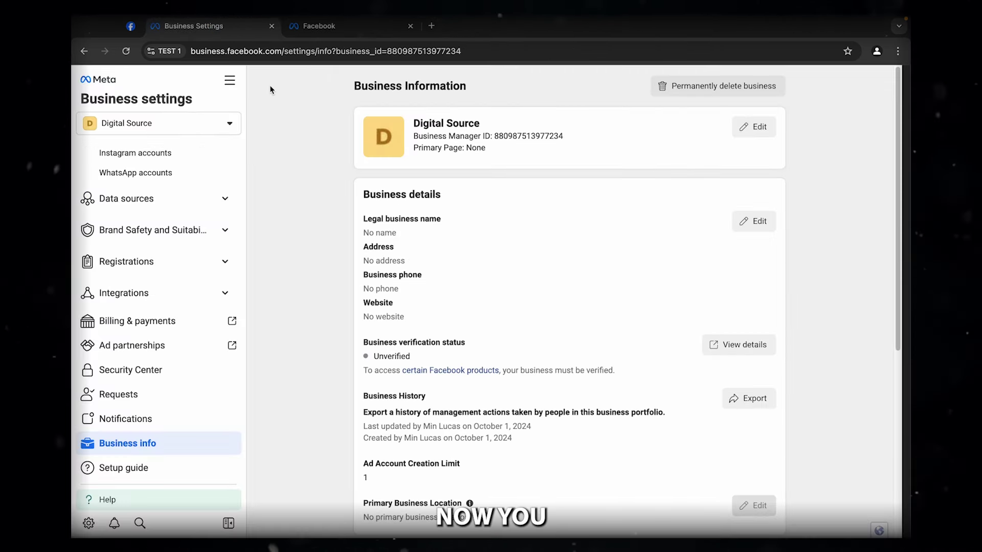
Go to Security Center and start business verification for Digital Source.
{"action": "left_click", "coordinate": [747, 342]}
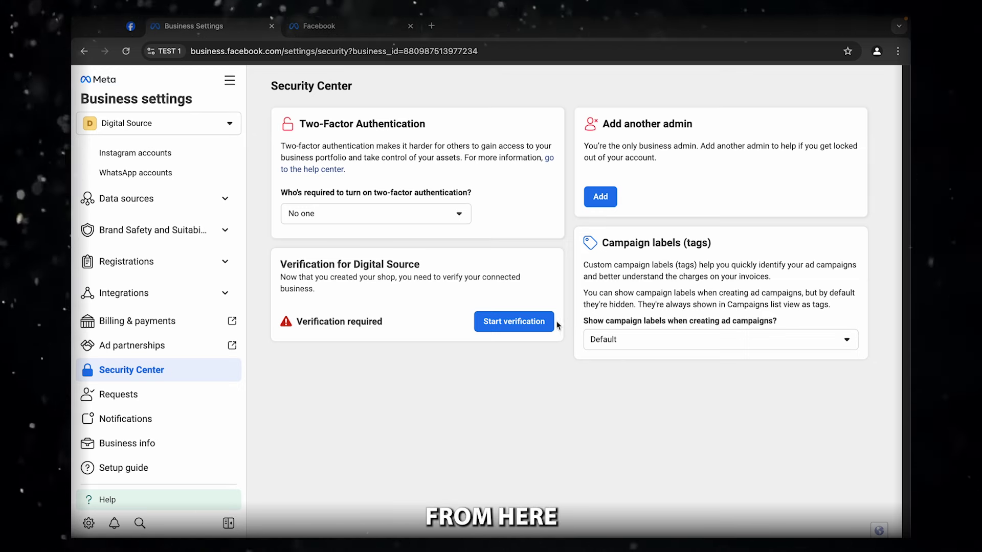
{"action": "left_click", "coordinate": [532, 322]}
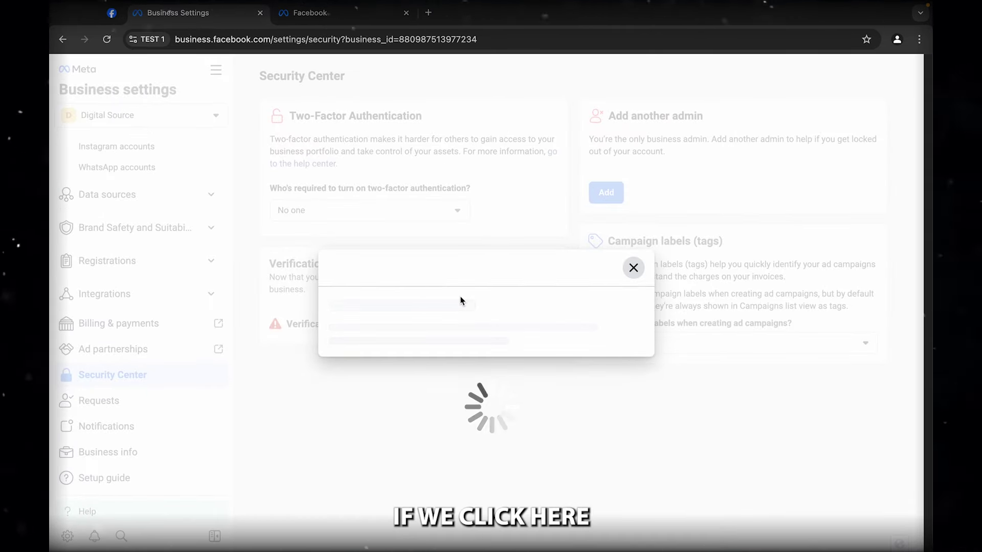